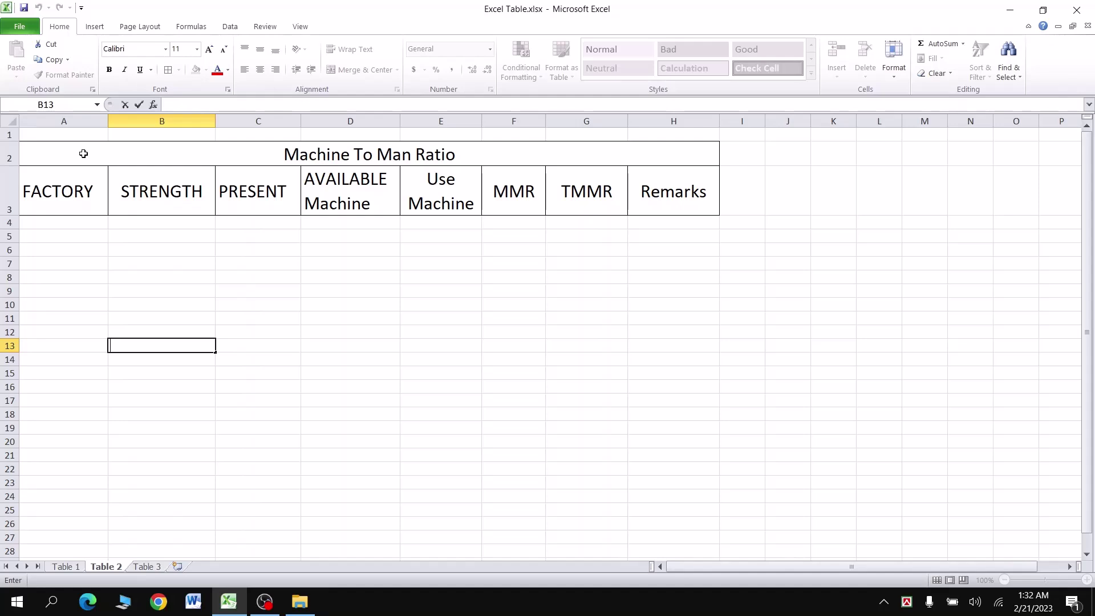
Merge and center cells A10 through H10 and enter the title "Machine To Man Ratio" in the merged cell.
{"action": "double_click", "coordinate": [49, 155]}
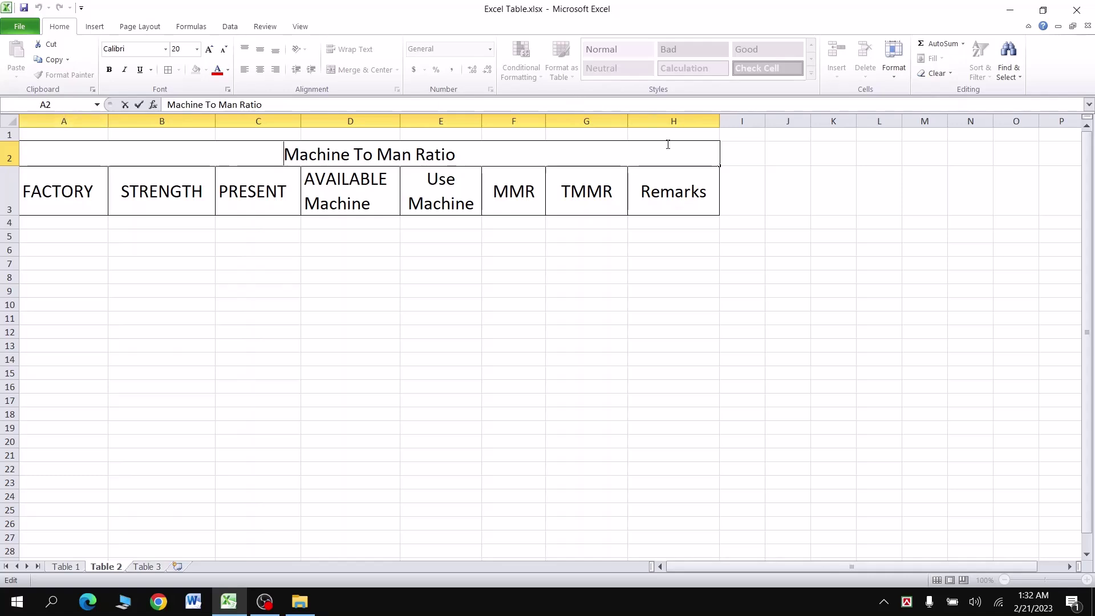
{"action": "left_click_drag", "start_coordinate": [32, 303], "coordinate": [655, 306]}
{"action": "left_click", "coordinate": [657, 306]}
{"action": "left_click_drag", "start_coordinate": [28, 305], "coordinate": [651, 306]}
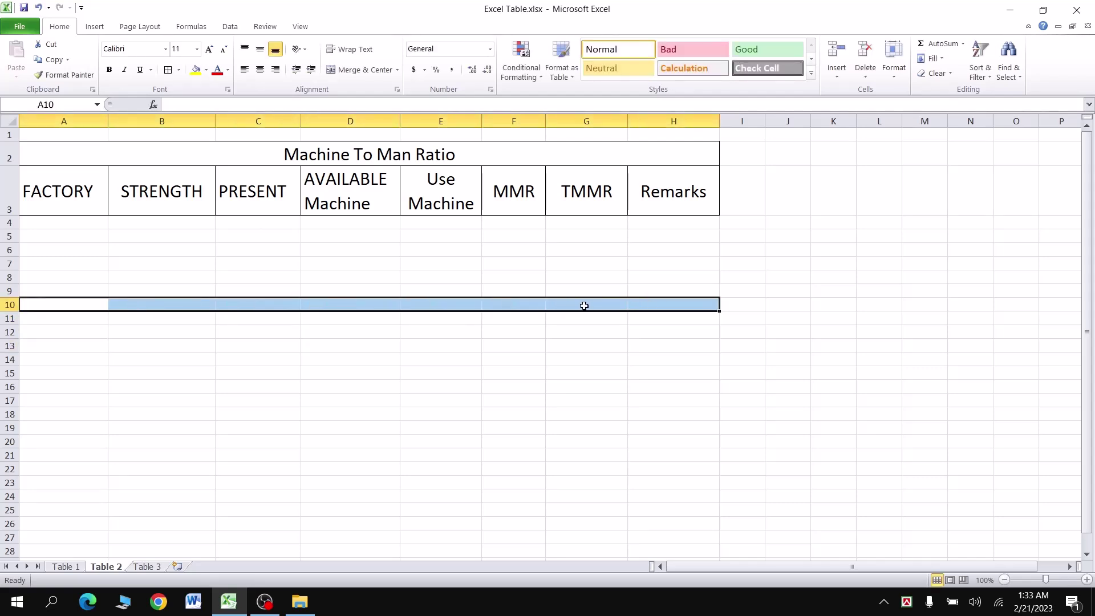
{"action": "left_click", "coordinate": [355, 69]}
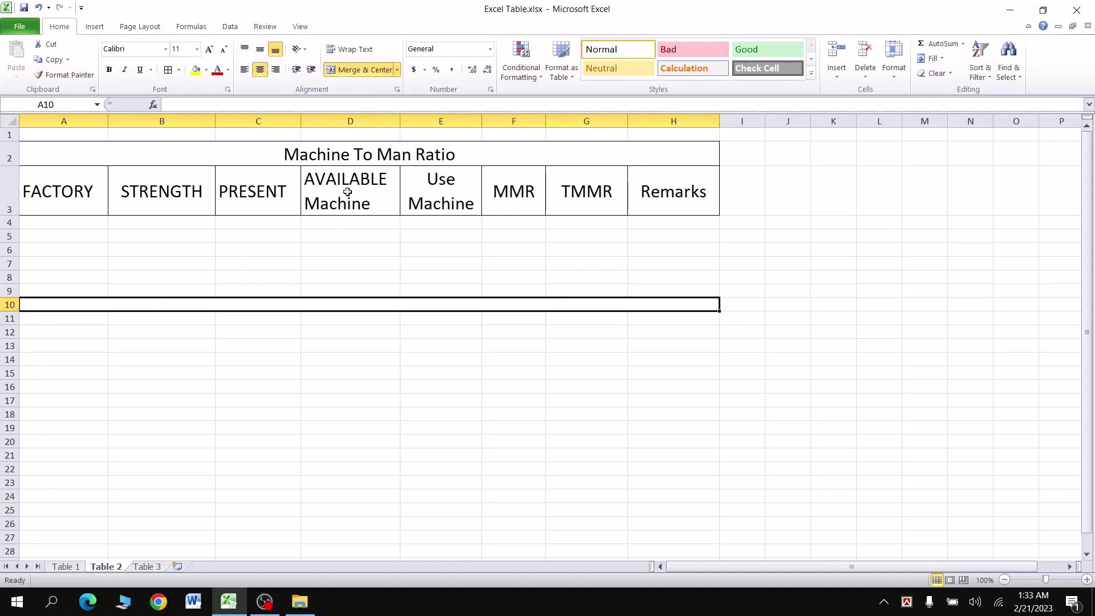
{"action": "type", "text": "M"}
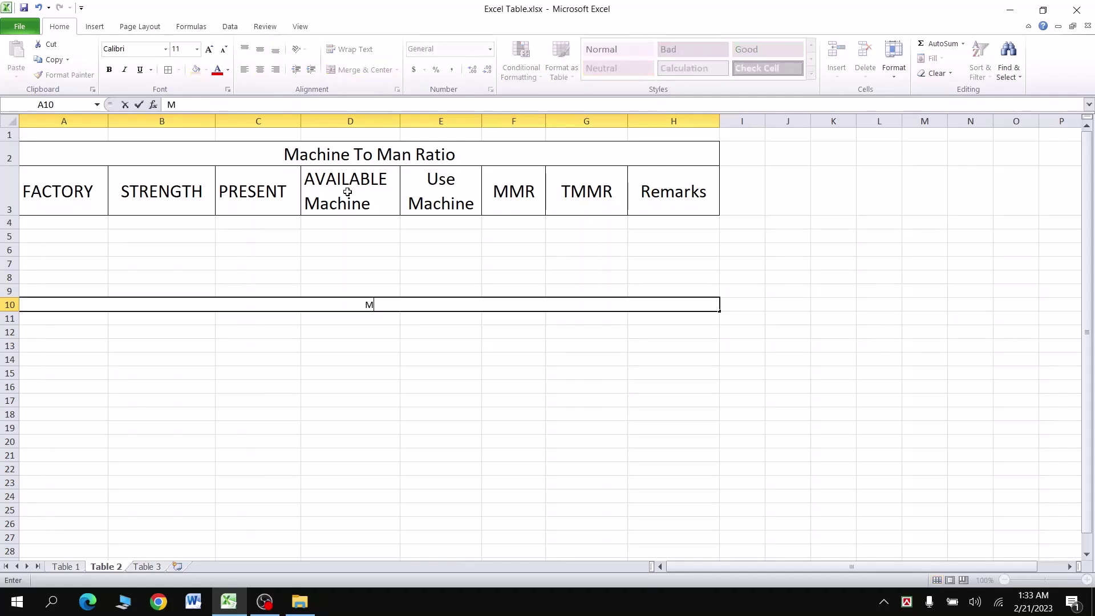
{"action": "type", "text": "achine To Man Ratio"}
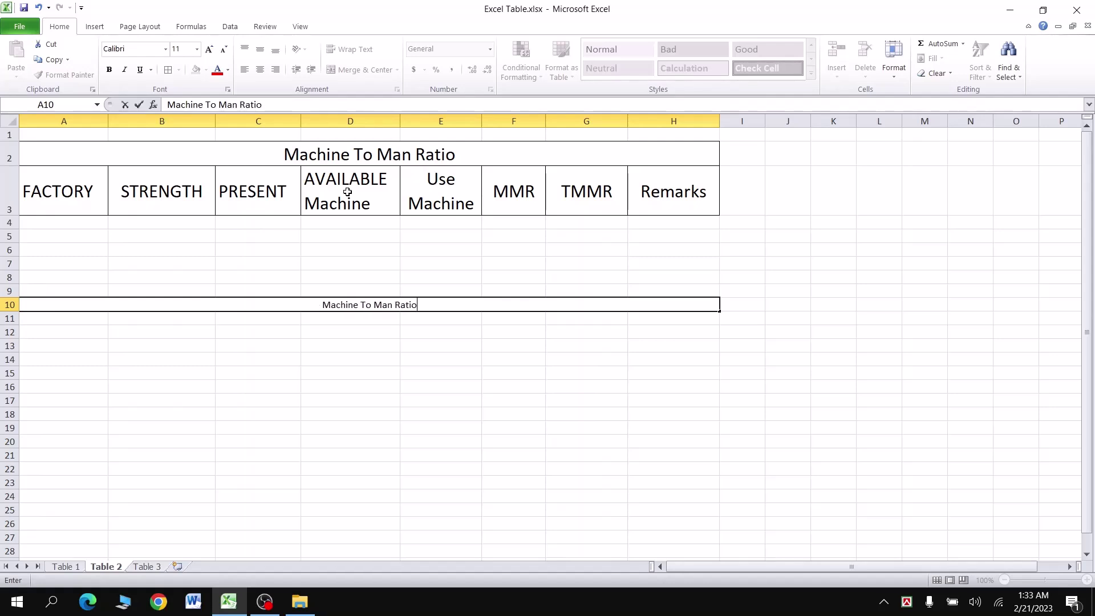
{"action": "key", "text": "ctrl+Return"}
Increase the font size of the row 10 title to 22 and make it bold.
{"action": "left_click", "coordinate": [209, 50]}
{"action": "left_click", "coordinate": [209, 50]}
{"action": "left_click", "coordinate": [209, 49]}
{"action": "left_click", "coordinate": [209, 50]}
{"action": "left_click", "coordinate": [210, 50]}
{"action": "left_click", "coordinate": [209, 49]}
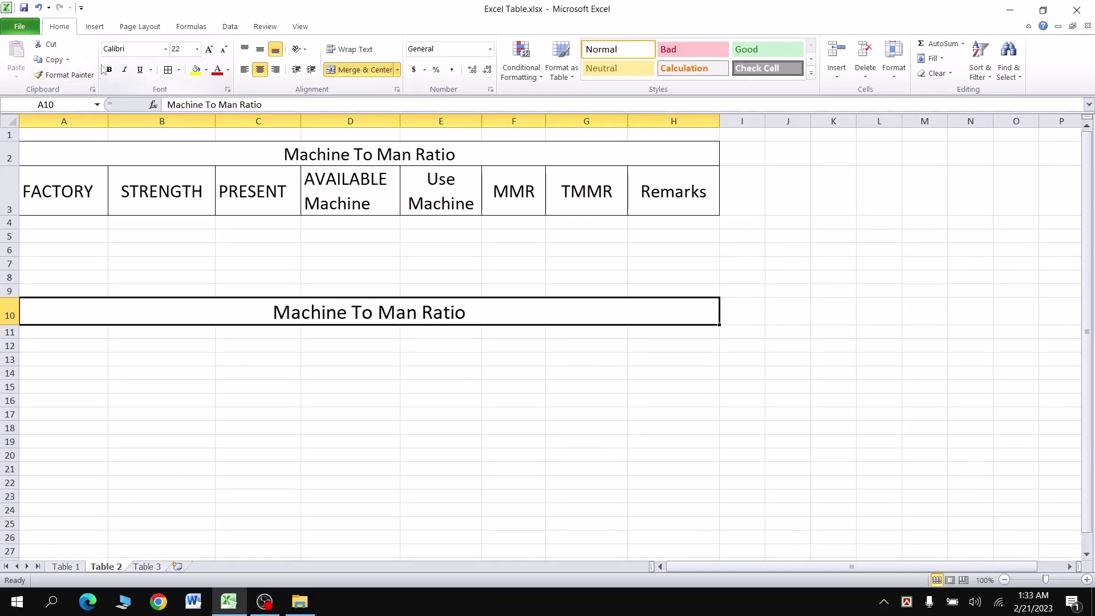
{"action": "left_click", "coordinate": [112, 75]}
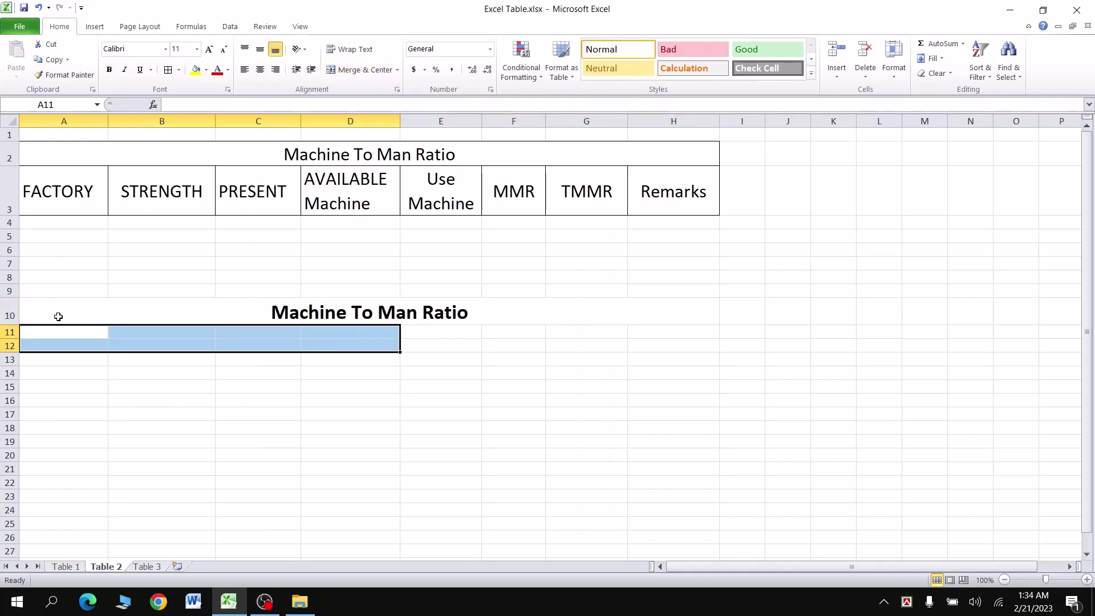
Apply all borders to the range A10:H11 and set the font size of cells A11:H11 to 16.
{"action": "left_click_drag", "start_coordinate": [59, 317], "coordinate": [434, 337]}
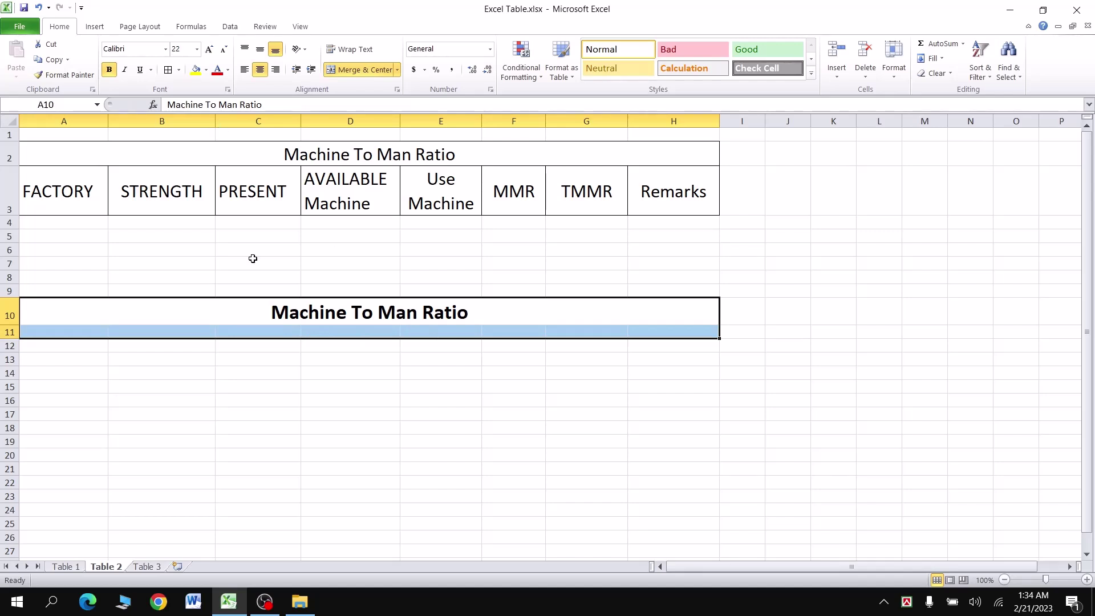
{"action": "left_click", "coordinate": [169, 70]}
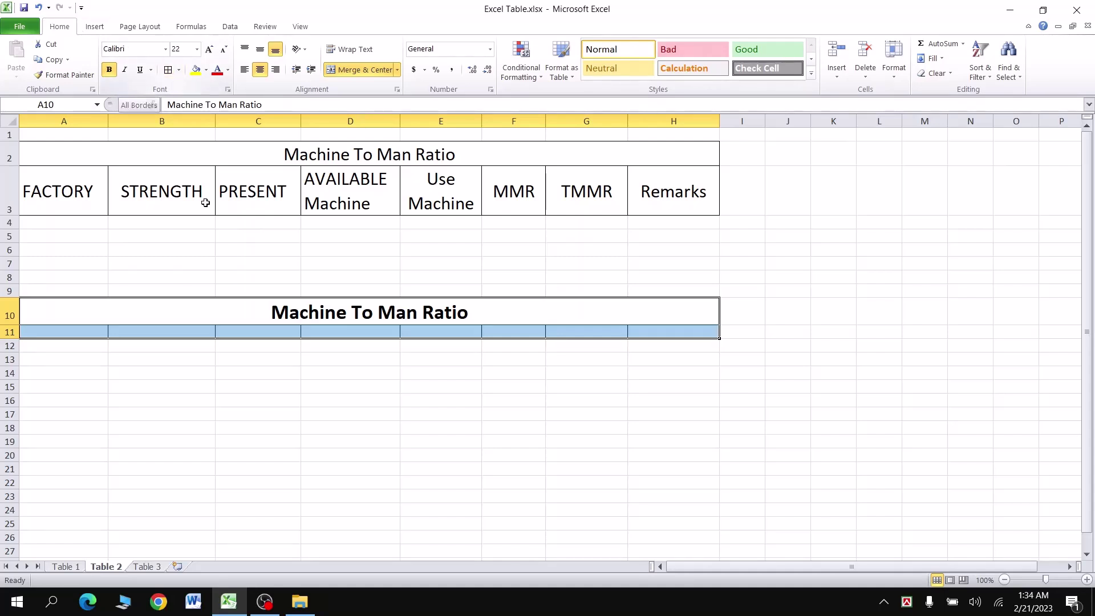
{"action": "left_click_drag", "start_coordinate": [66, 332], "coordinate": [648, 340]}
Enter the column headings FACTORY, STRENGTH and PRESENT in cells A11 to C11.
{"action": "left_click", "coordinate": [73, 333]}
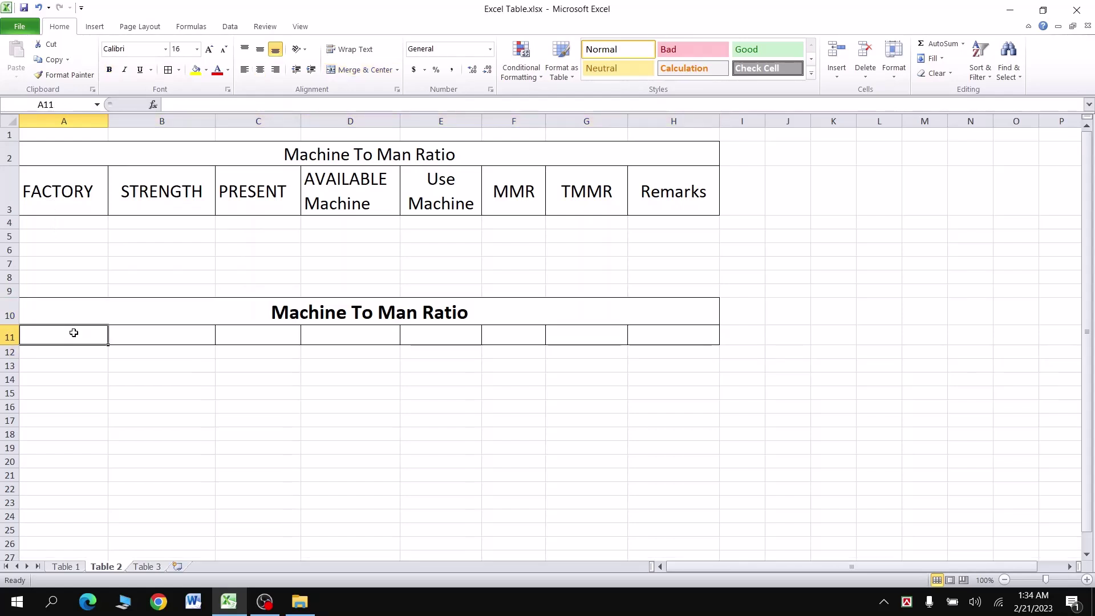
{"action": "type", "text": "FACTORY"}
{"action": "key", "text": "Tab"}
{"action": "type", "text": "S"}
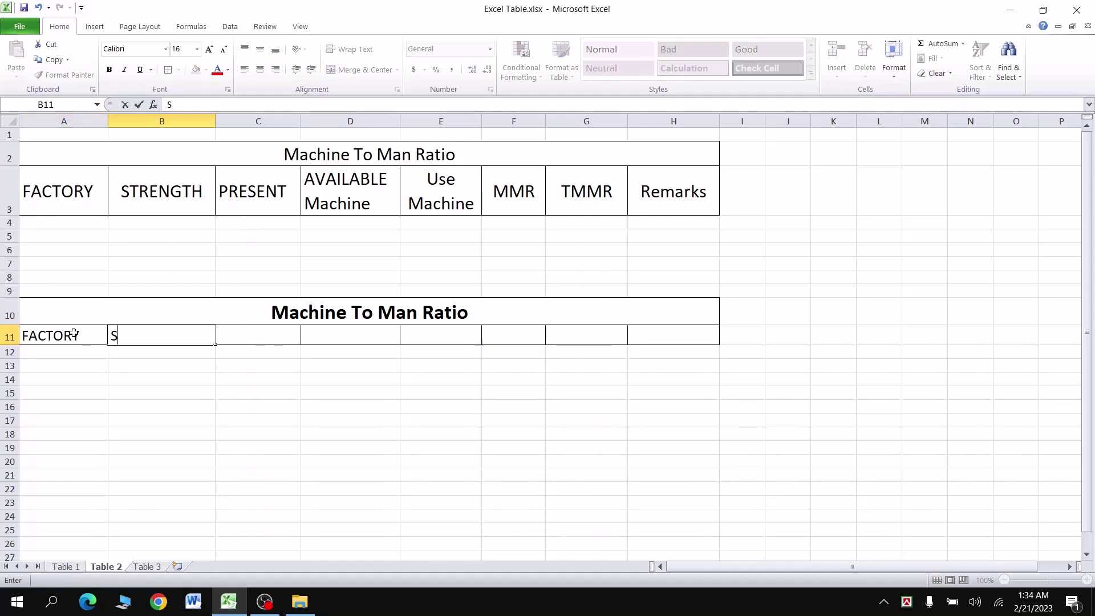
{"action": "type", "text": "TRENGTH"}
{"action": "key", "text": "Tab"}
{"action": "type", "text": "PRESENT"}
{"action": "key", "text": "Tab"}
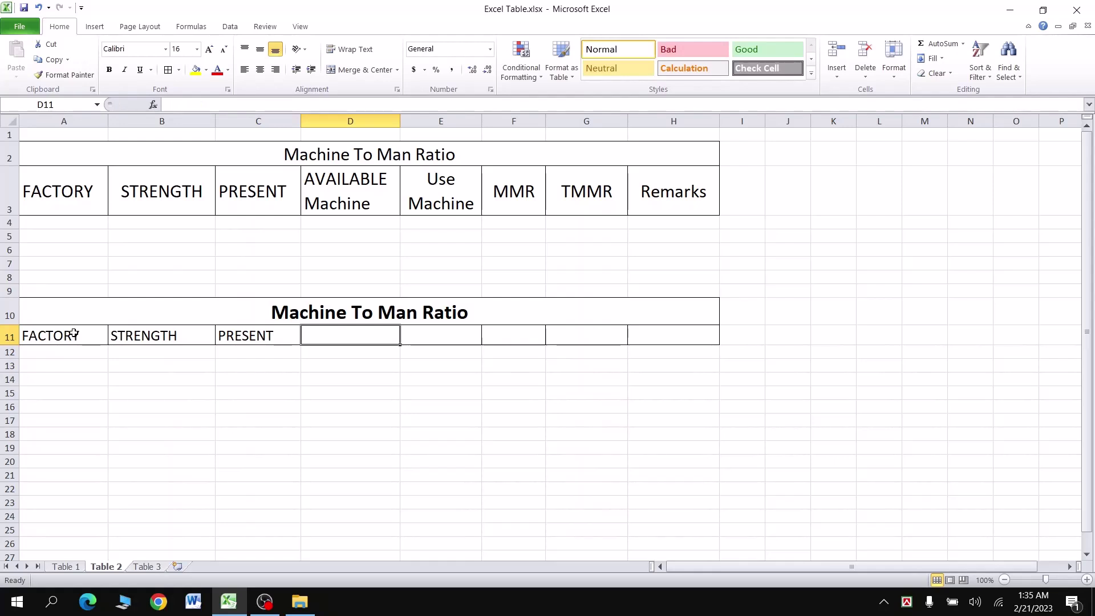
Enter the heading AVAILABLE MACHINE in cell D11, with a line break between the two words.
{"action": "type", "text": "AVAILABLE"}
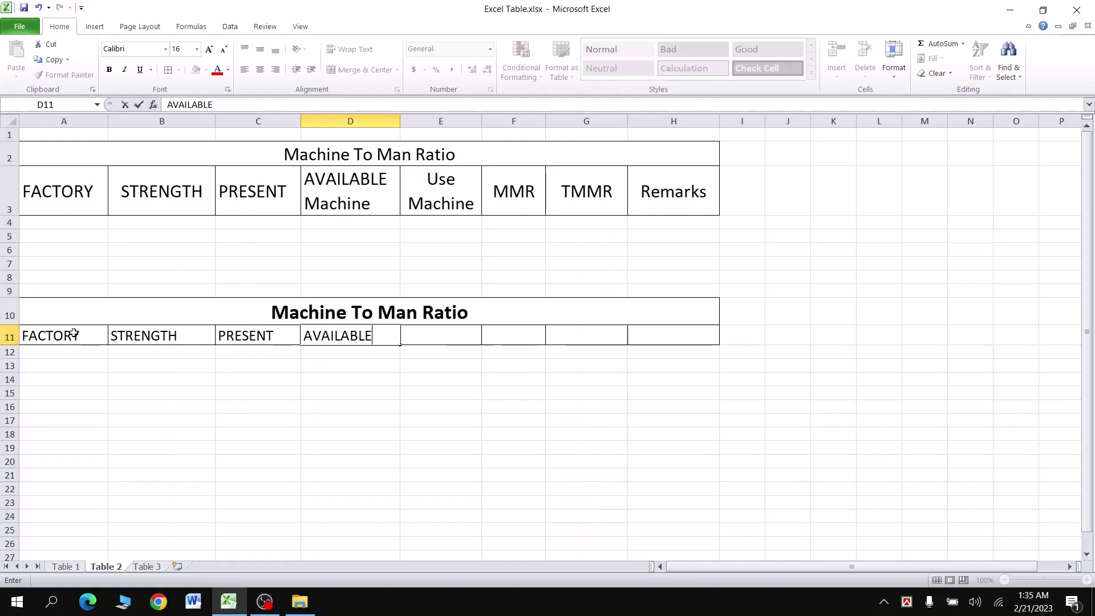
{"action": "left_click", "coordinate": [381, 338]}
{"action": "key", "text": "alt"}
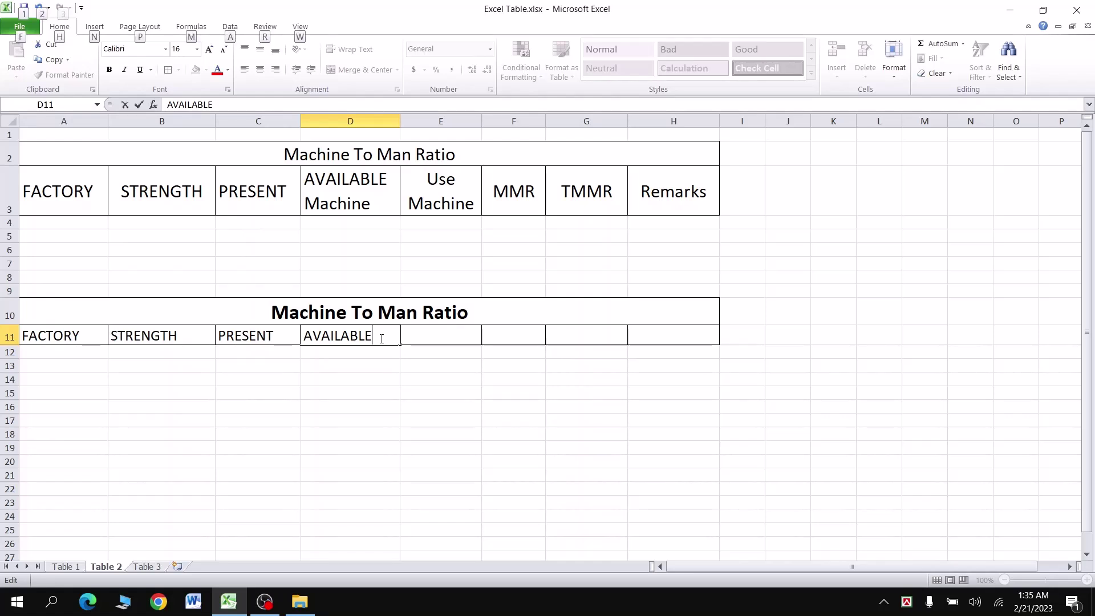
{"action": "key", "text": "alt+Return"}
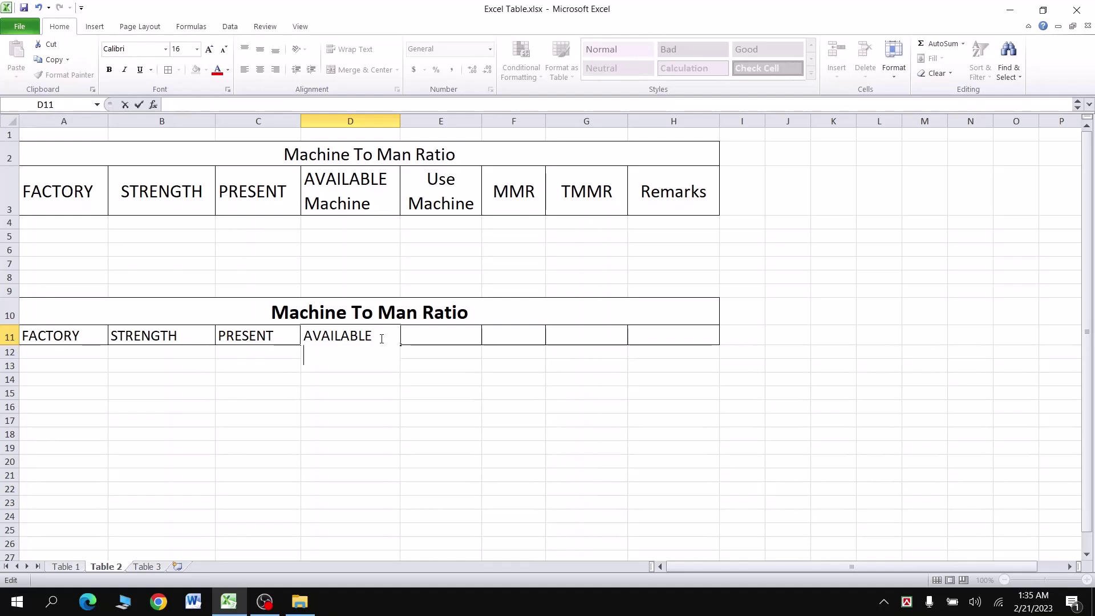
{"action": "type", "text": "MACHINE"}
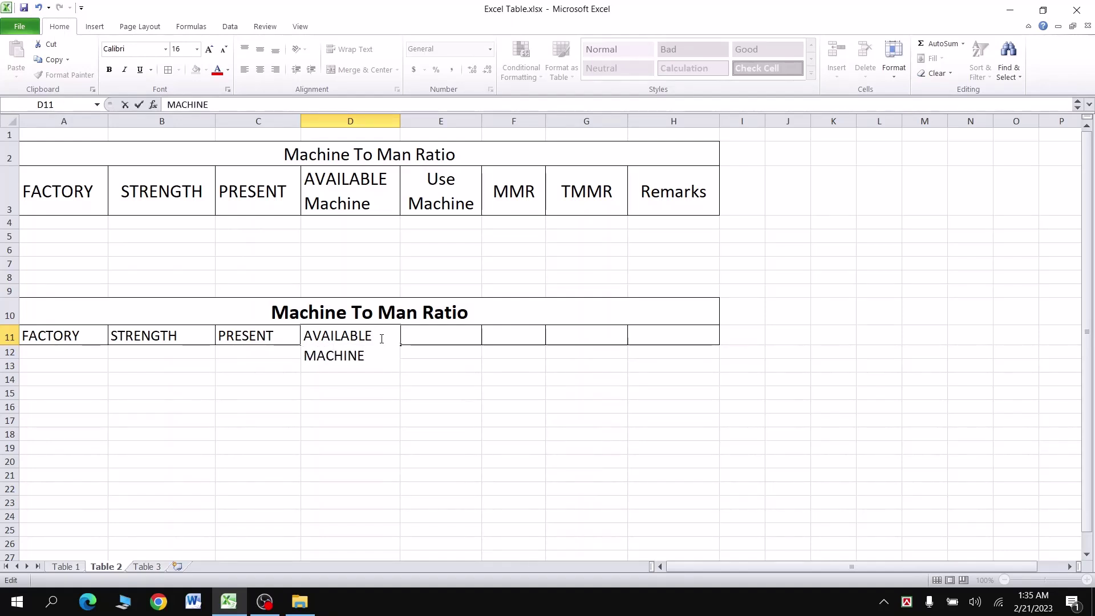
{"action": "key", "text": "Tab"}
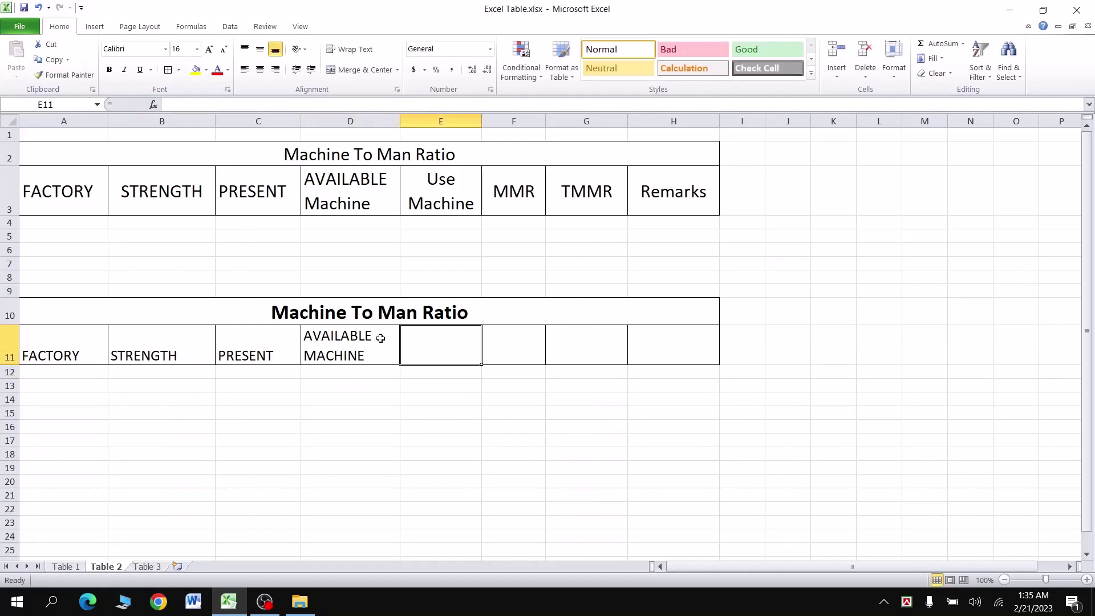
Enter the heading "USE Machine" in cell E11, with a line break between the two words.
{"action": "type", "text": "uSE"}
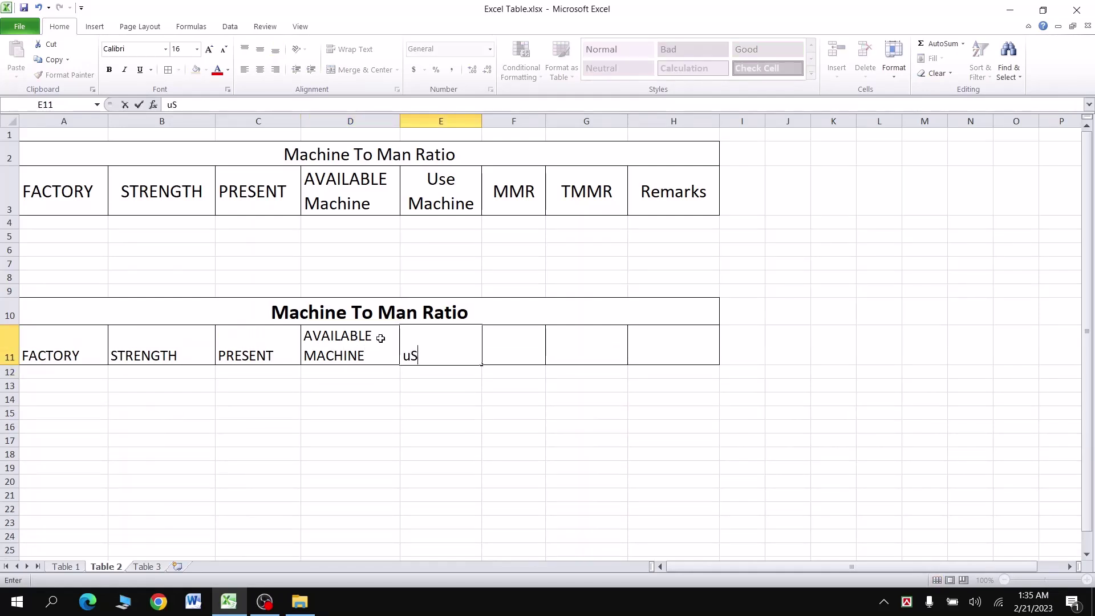
{"action": "key", "text": "BackSpace"}
{"action": "key", "text": "BackSpace"}
{"action": "key", "text": "BackSpace"}
{"action": "type", "text": "USE"}
{"action": "key", "text": "alt+Return"}
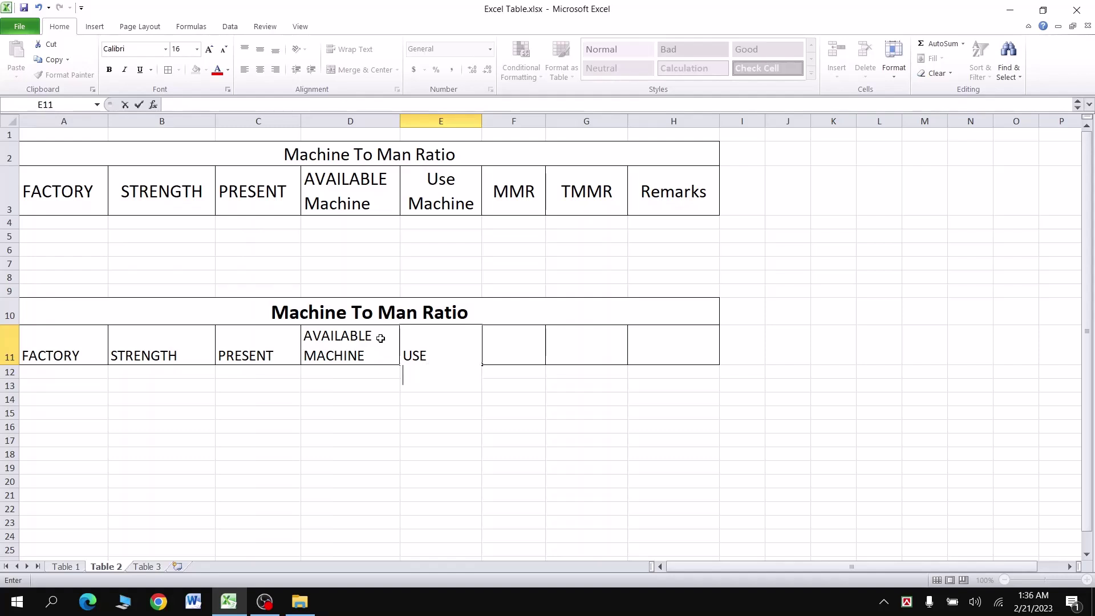
{"action": "type", "text": "Machine"}
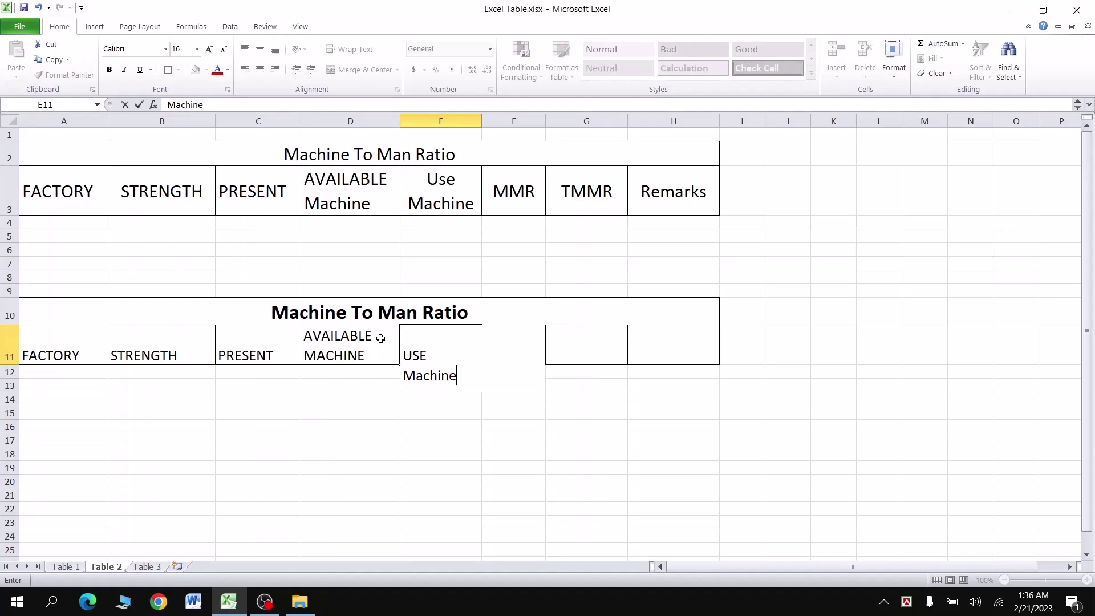
{"action": "key", "text": "Return"}
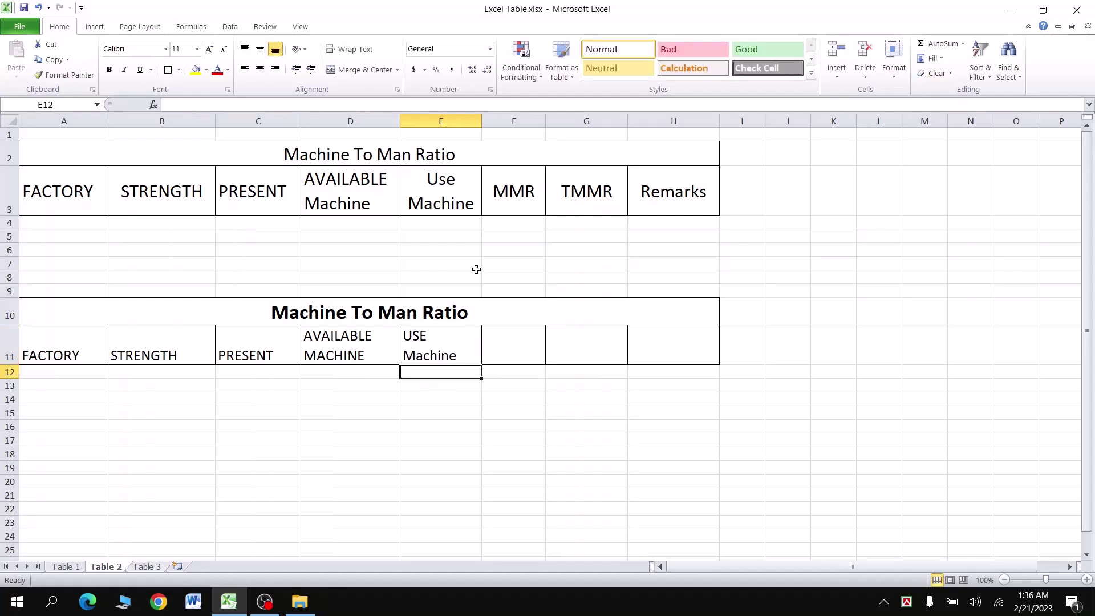
Enter the remaining column headings MMR, TMMR and Remarks in cells F11 to H11.
{"action": "left_click", "coordinate": [507, 353]}
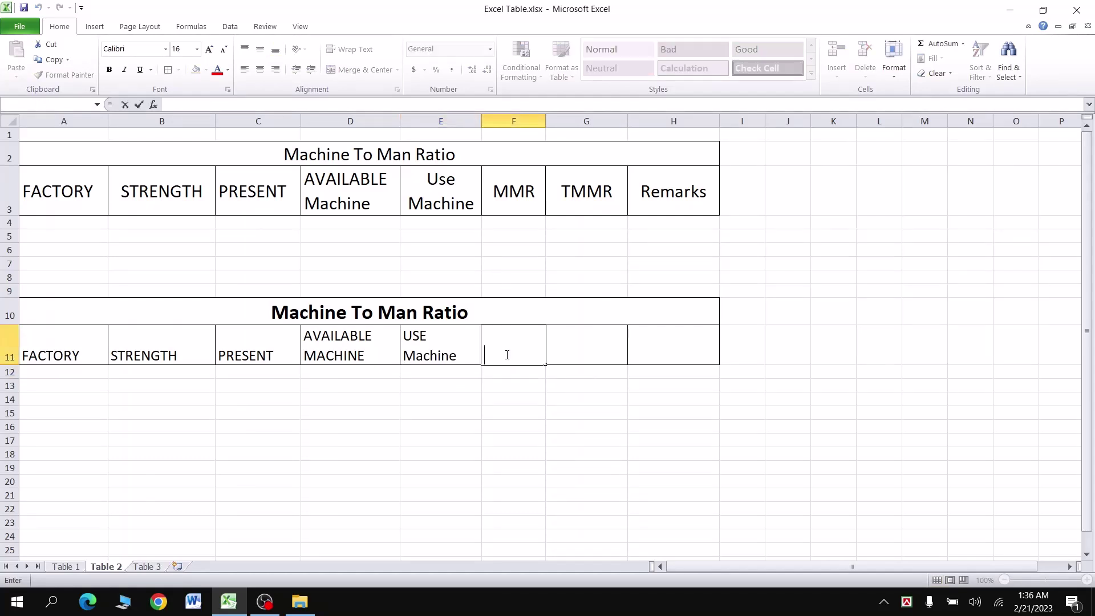
{"action": "type", "text": "MMR"}
{"action": "key", "text": "Tab"}
{"action": "type", "text": "T"}
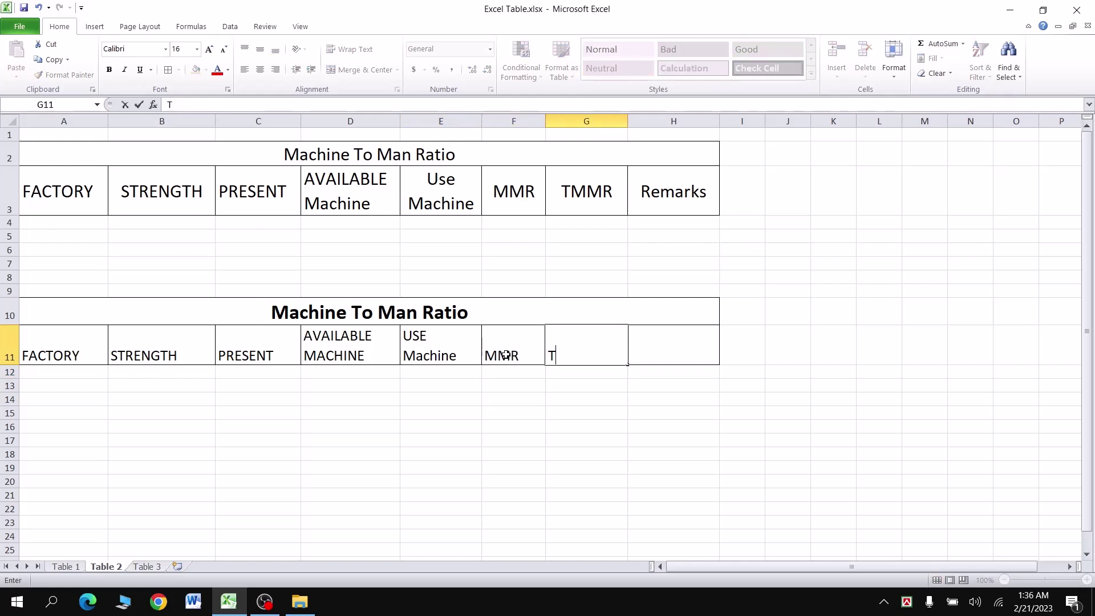
{"action": "type", "text": "MMR"}
{"action": "key", "text": "Tab"}
{"action": "type", "text": "Remarks"}
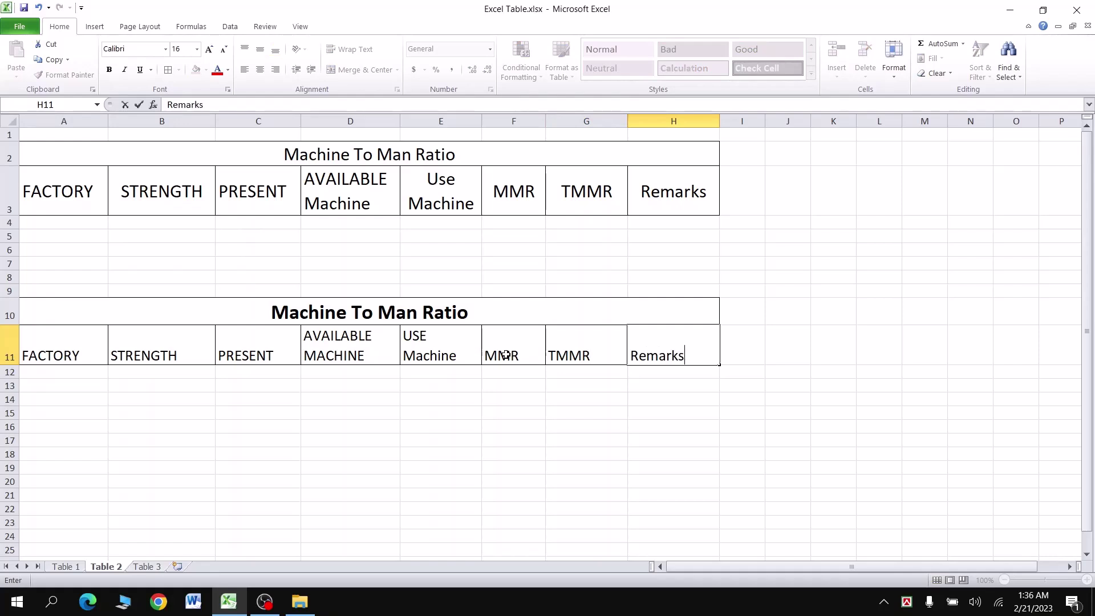
{"action": "left_click", "coordinate": [258, 426]}
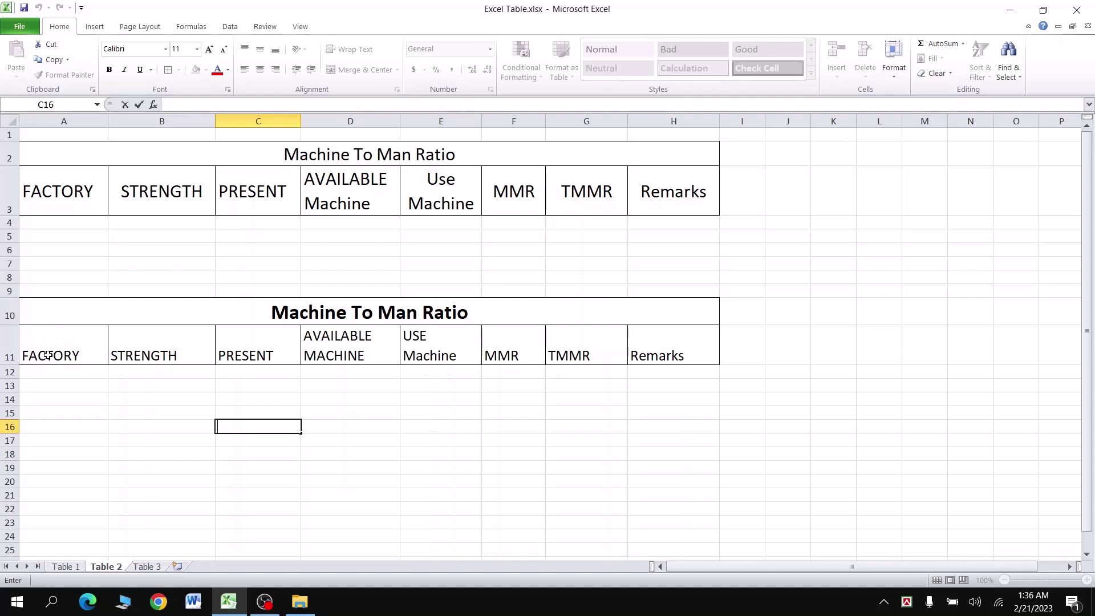
Middle-align the headings in cells A11:H11 vertically.
{"action": "left_click_drag", "start_coordinate": [60, 351], "coordinate": [657, 356]}
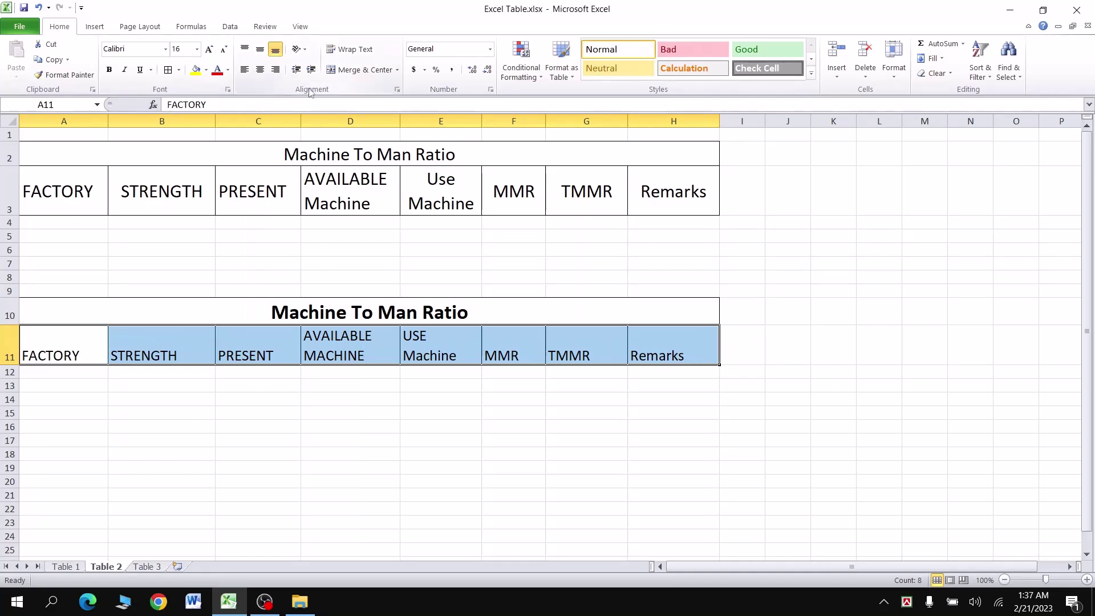
{"action": "left_click", "coordinate": [261, 54]}
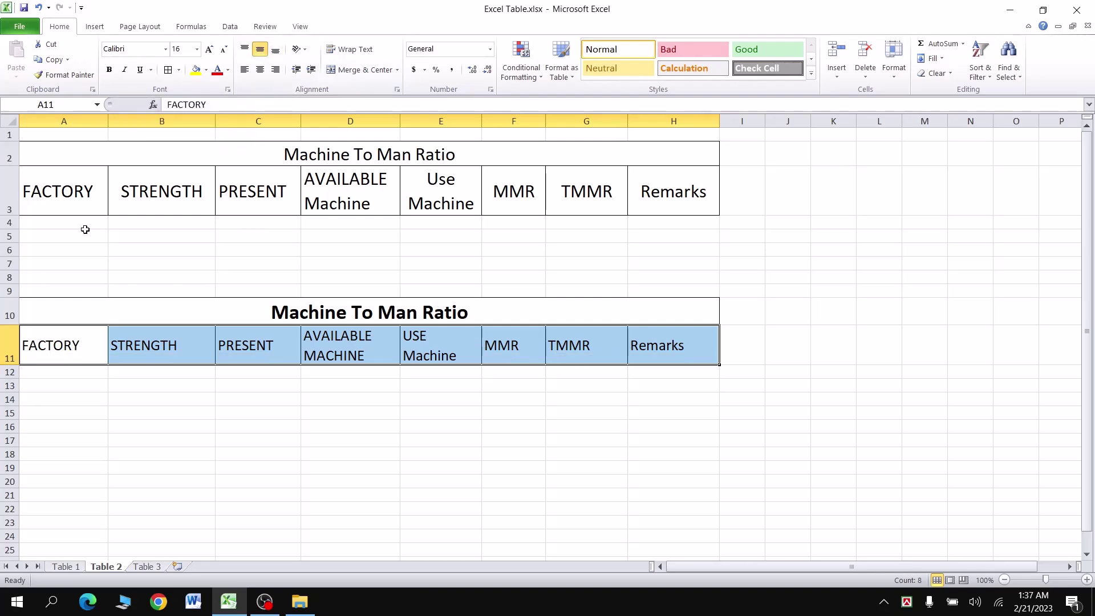